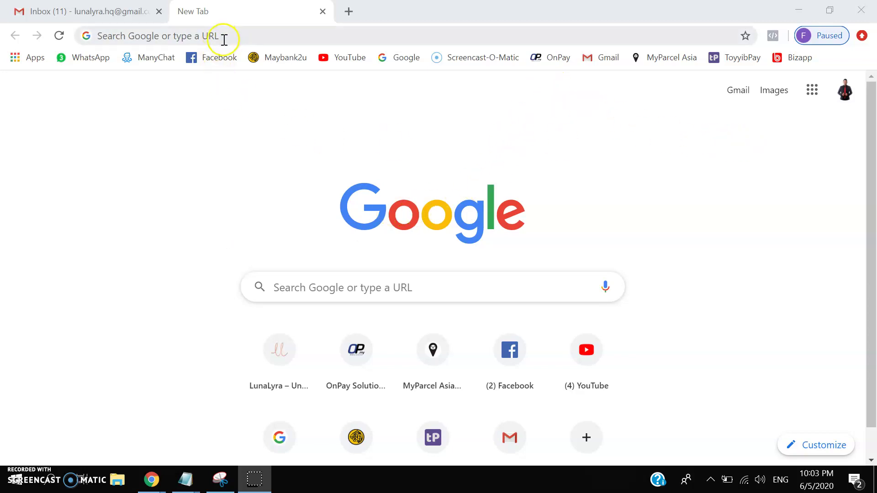
- Go to business.facebook.com in Chrome to reach the Select Business page
click(250, 35)
text(bus)
key(Return)
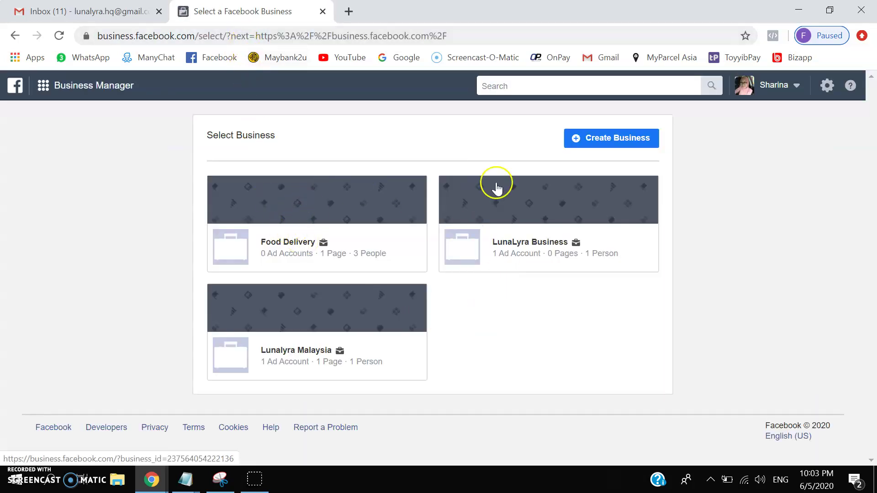
- Start creating a new business and enter the business and account name
click(616, 145)
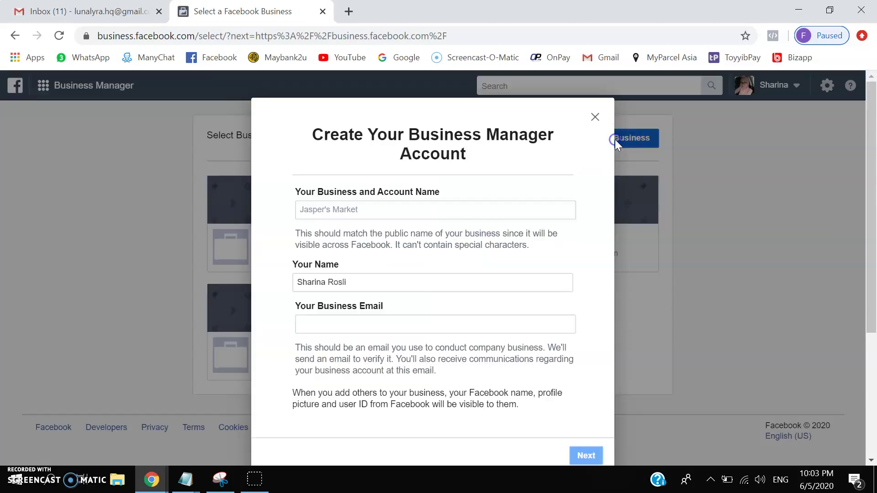
click(391, 207)
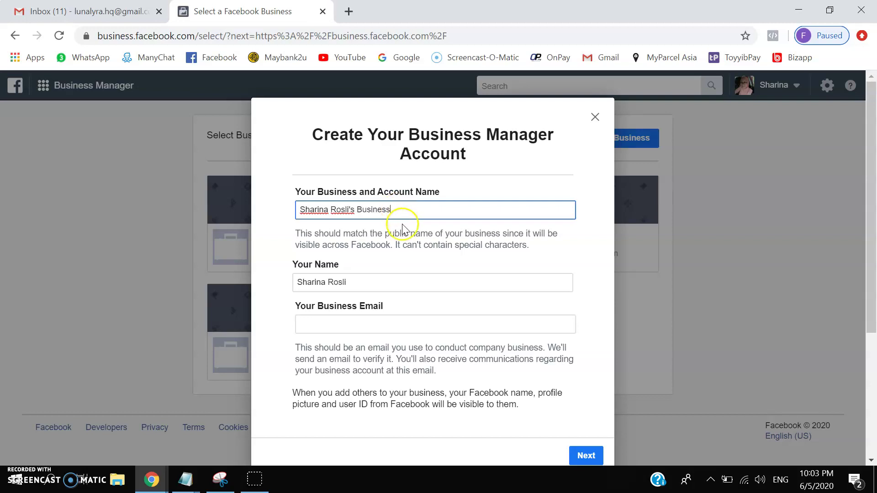
click(362, 264)
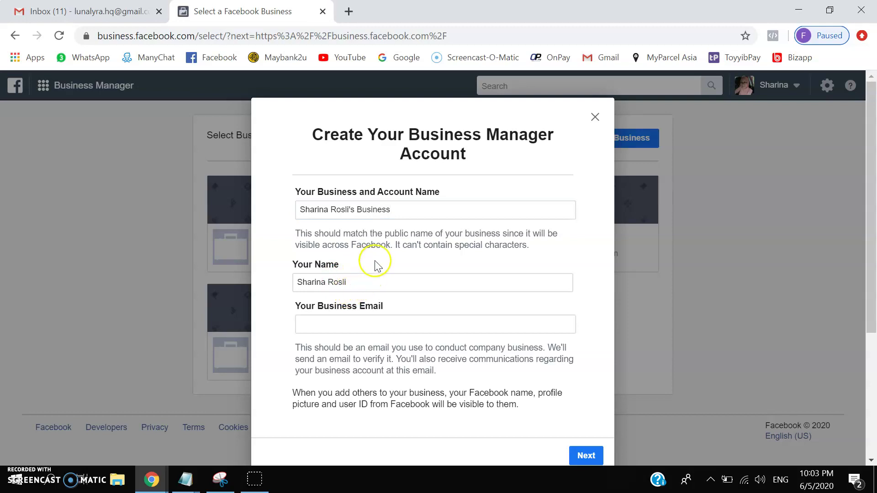
- Enter the business email address and continue to the business details form
click(343, 319)
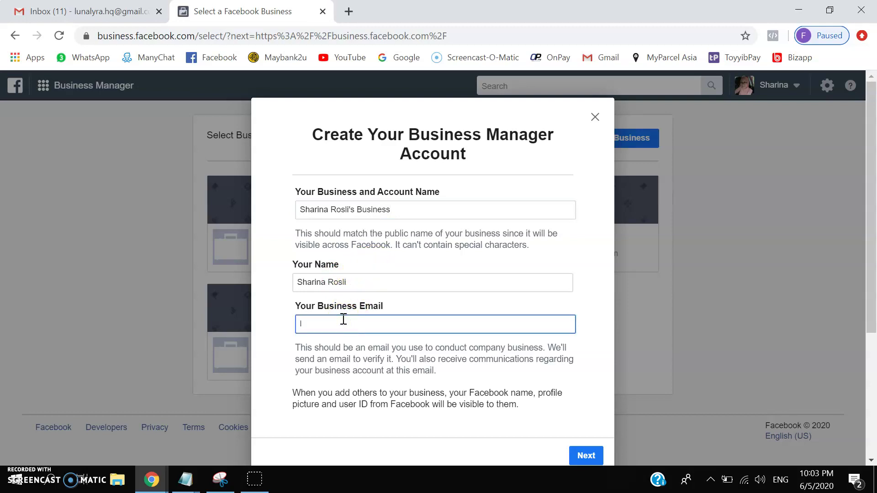
drag(343, 319, 340, 303)
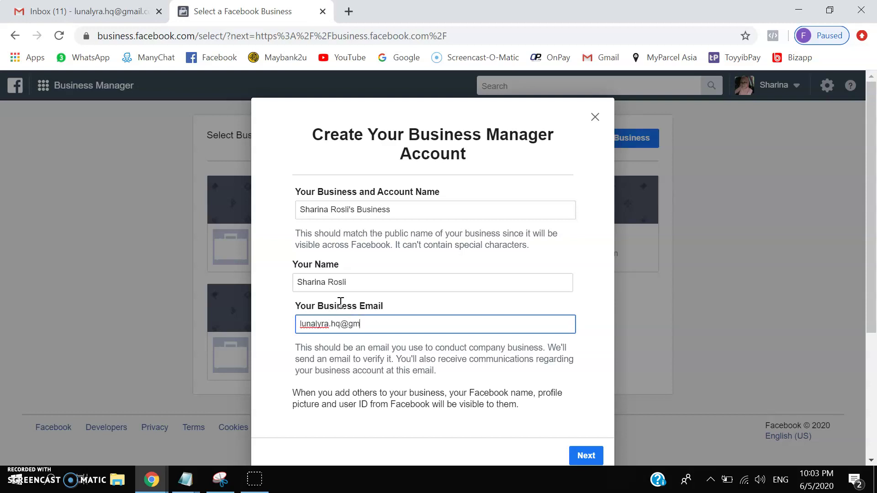
text(m)
click(366, 303)
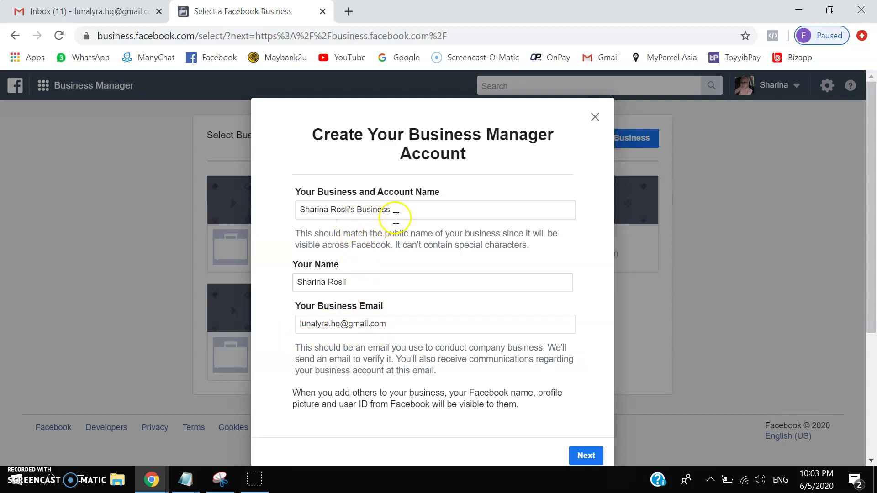
scroll(396, 218, down, 2)
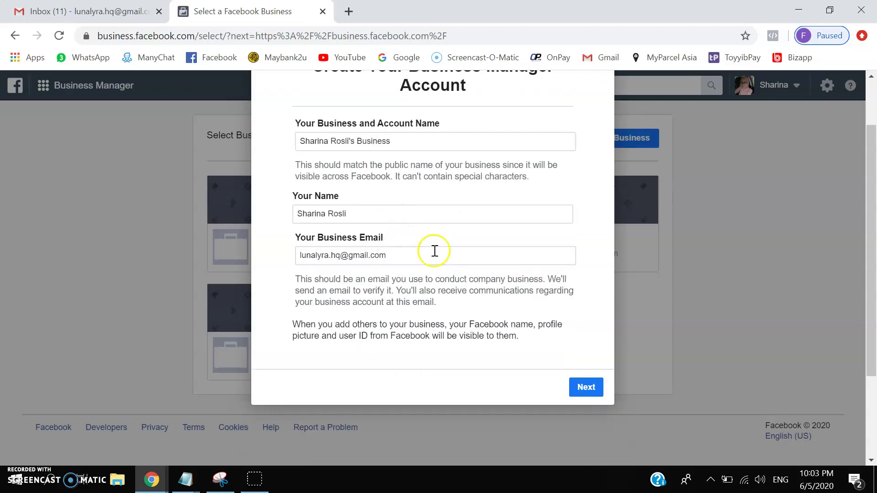
click(589, 390)
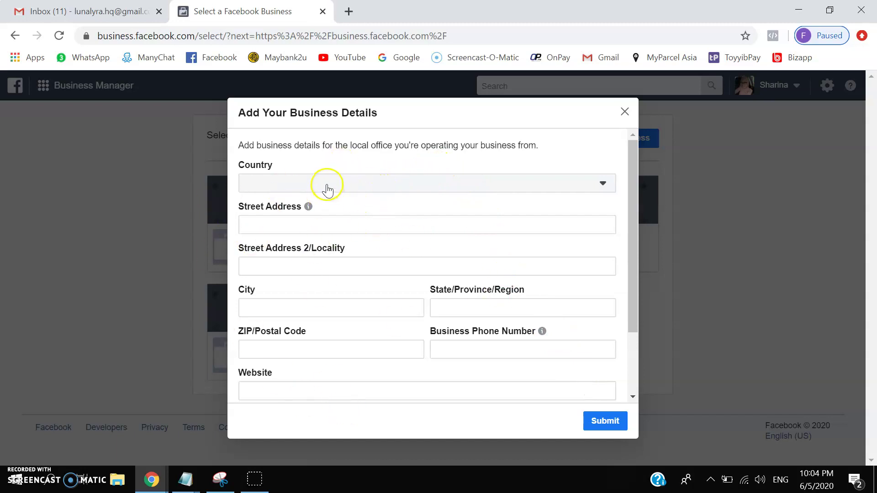
- Set the country to Malaysia and enter the business street address
click(327, 185)
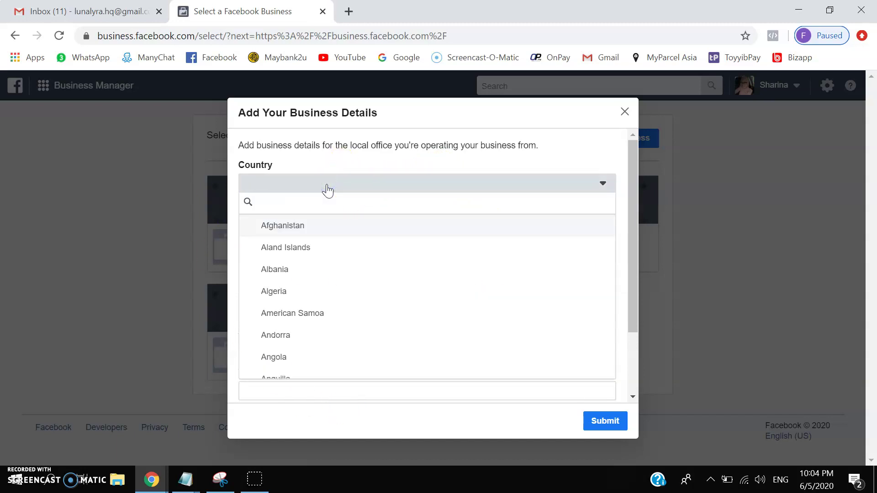
text(mala)
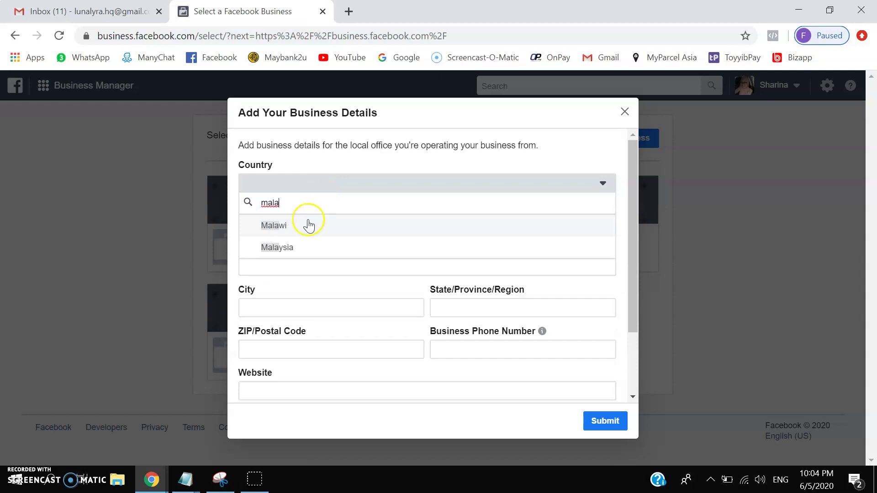
click(292, 247)
click(267, 222)
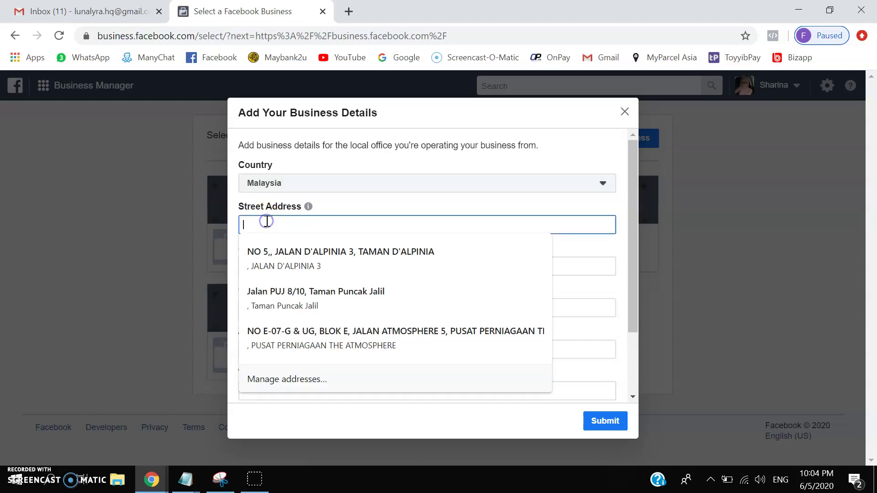
click(276, 204)
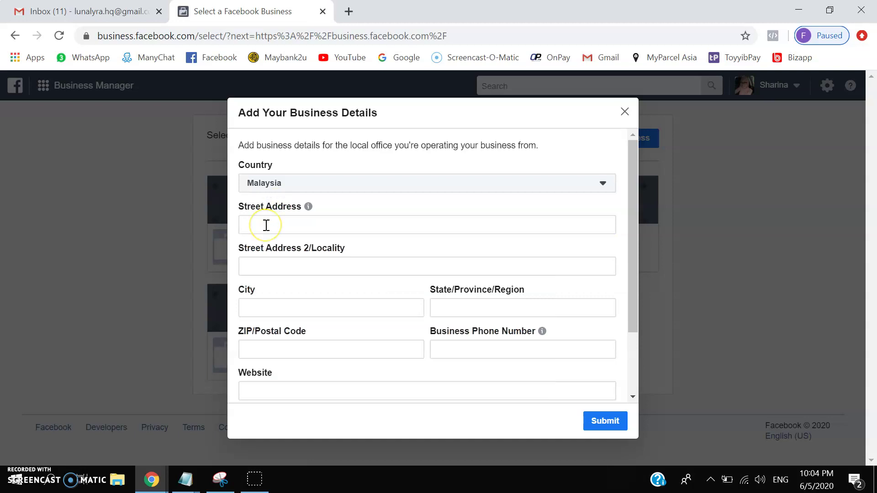
click(266, 225)
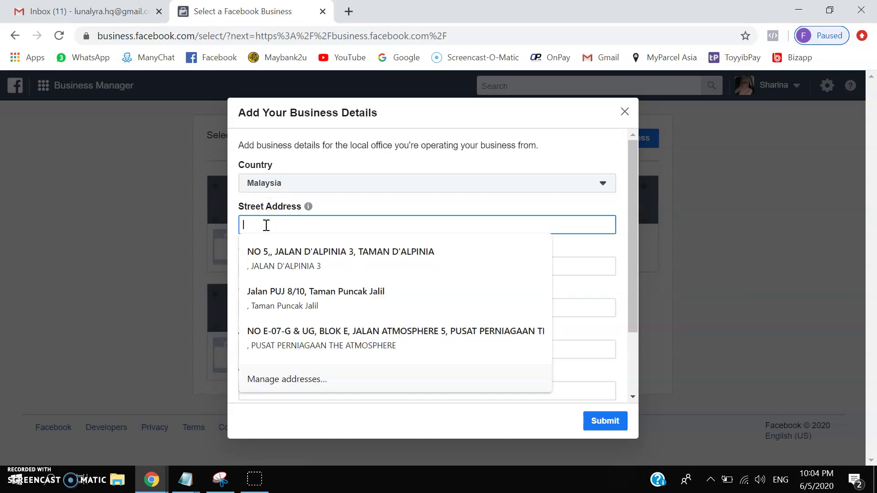
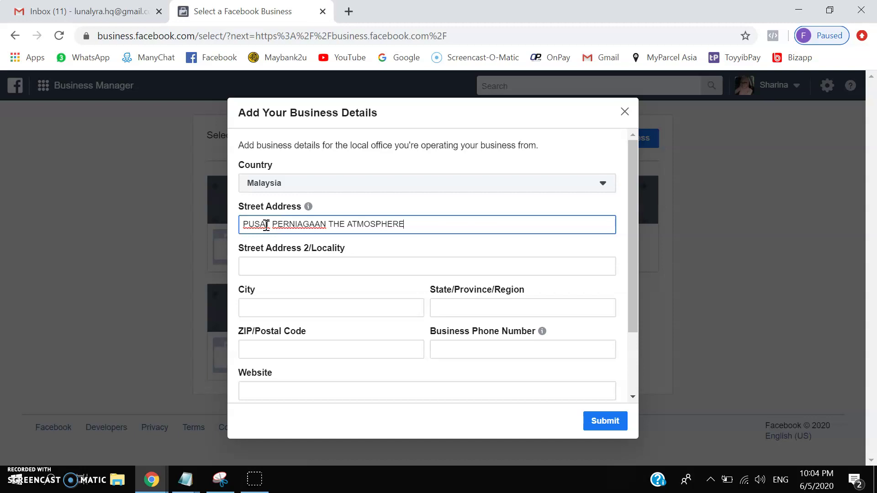
- Move the town name from the locality field into the City field
click(263, 265)
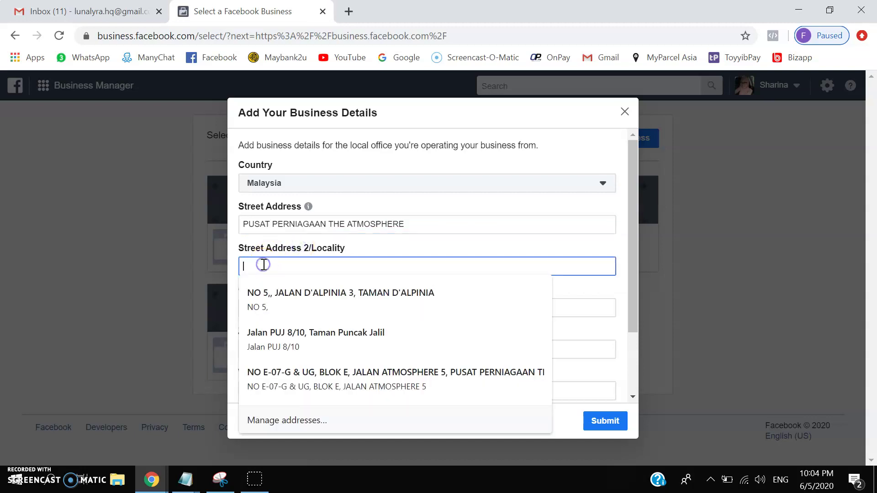
text(SERI KEMBANGAN)
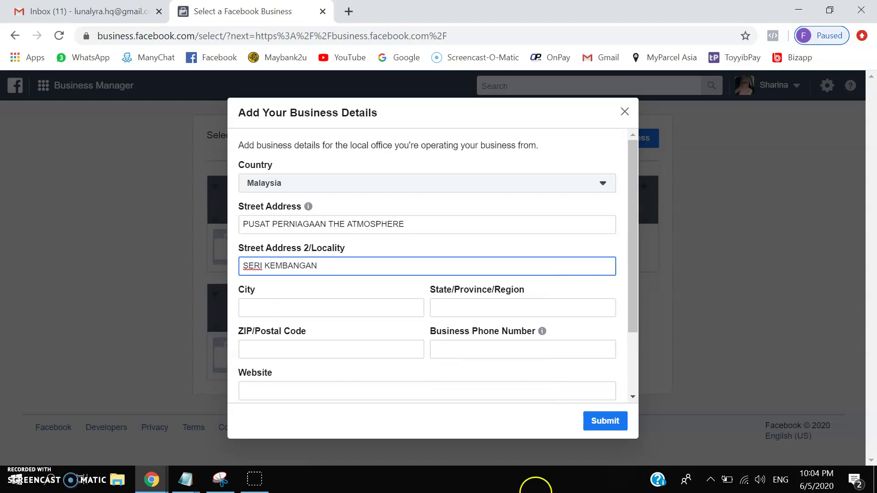
key(ctrl+a)
key(ctrl+x)
click(267, 301)
key(ctrl+v)
- Enter the business's state and postcode
click(470, 309)
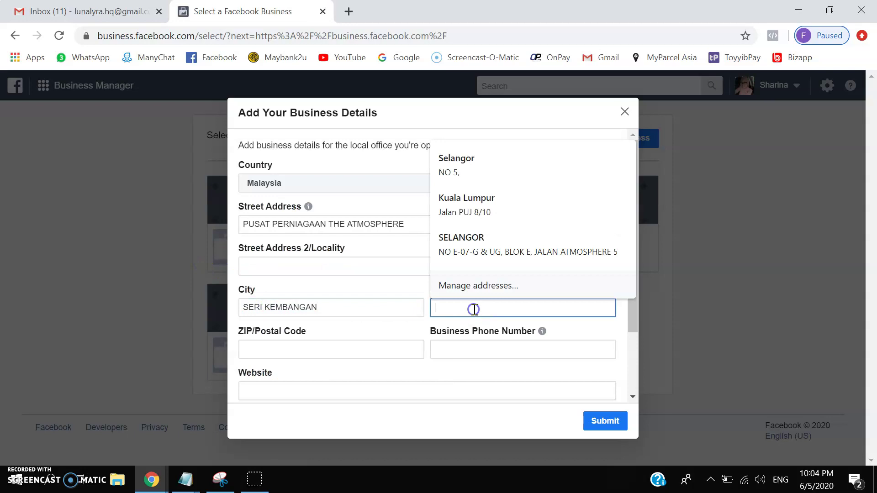
text(SELANGOR)
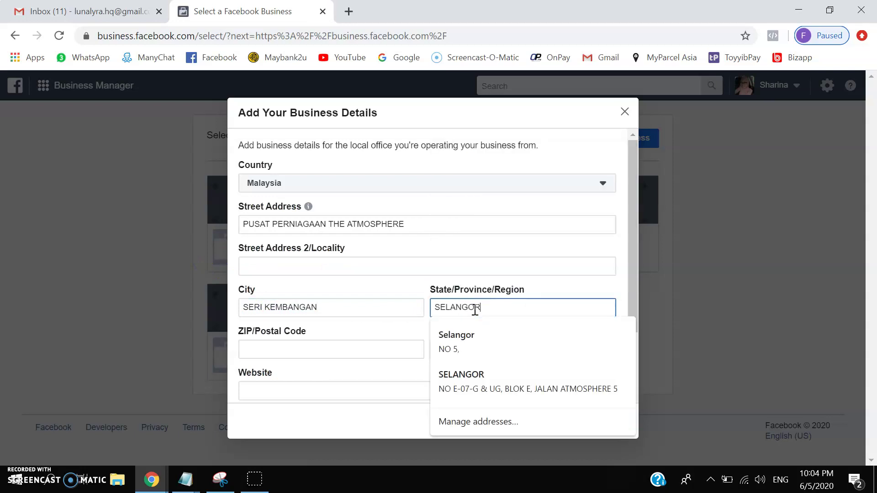
click(392, 280)
click(298, 345)
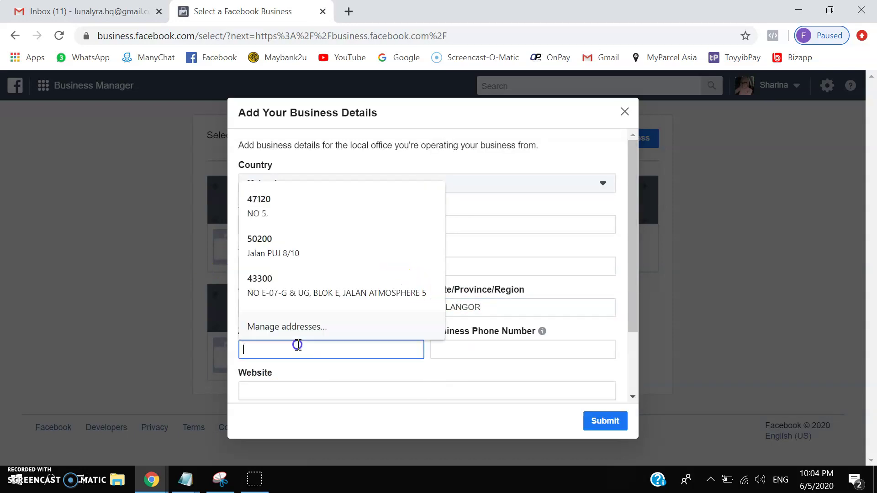
text(43300)
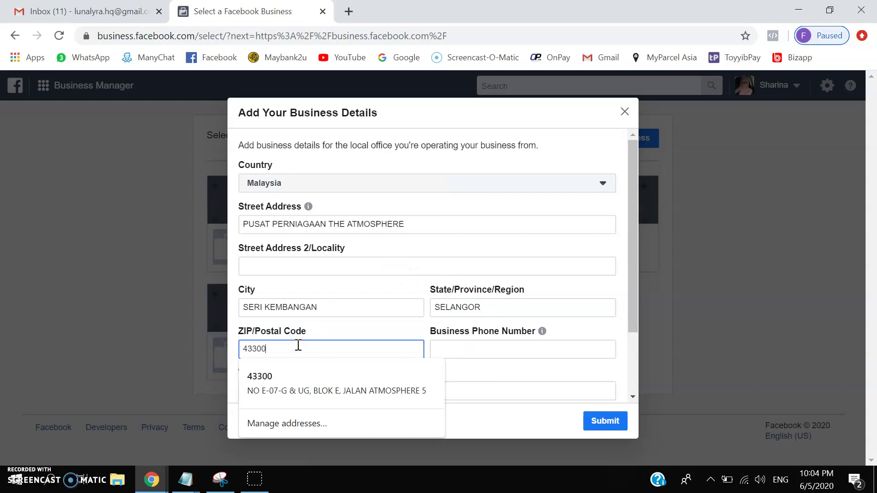
click(346, 333)
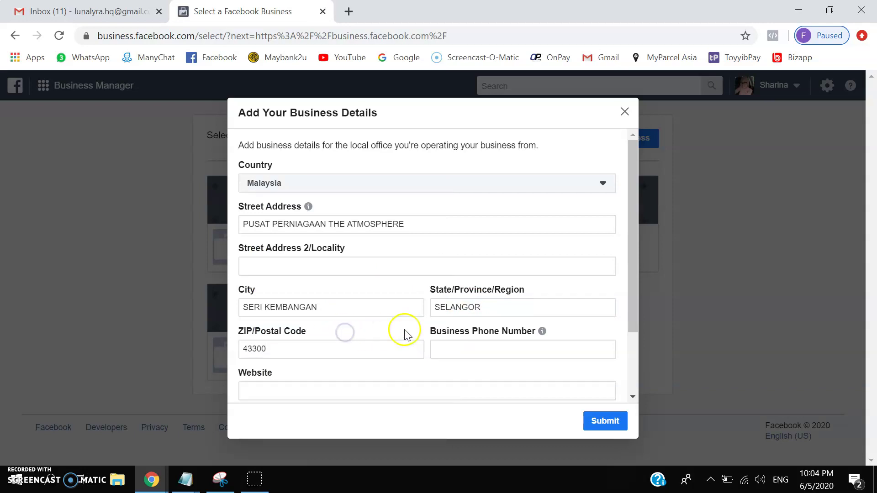
- Enter the business phone number and open a new browser tab
click(465, 350)
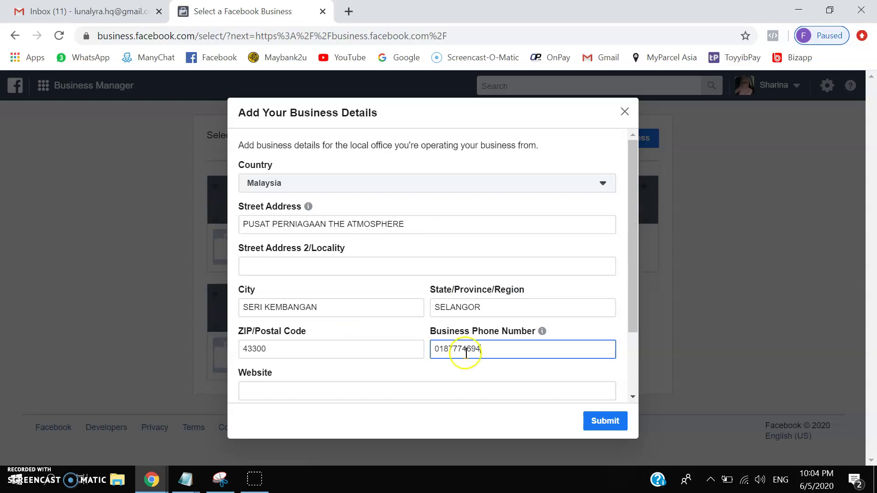
click(280, 393)
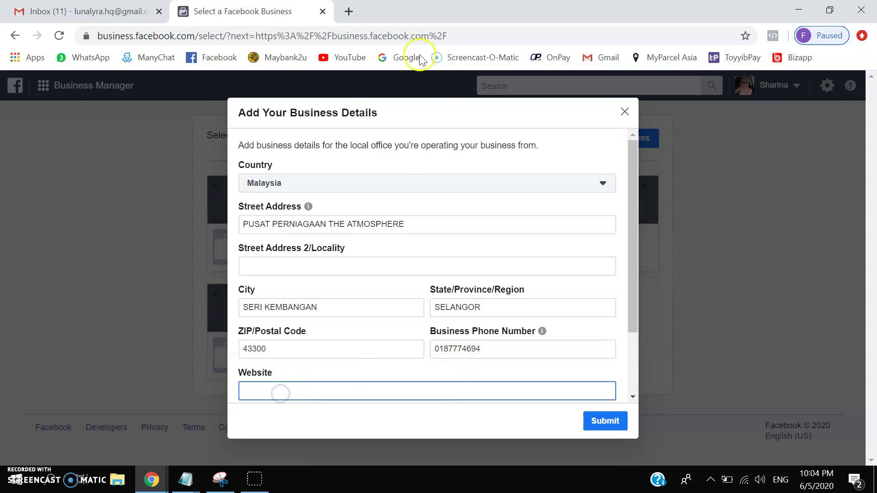
click(349, 11)
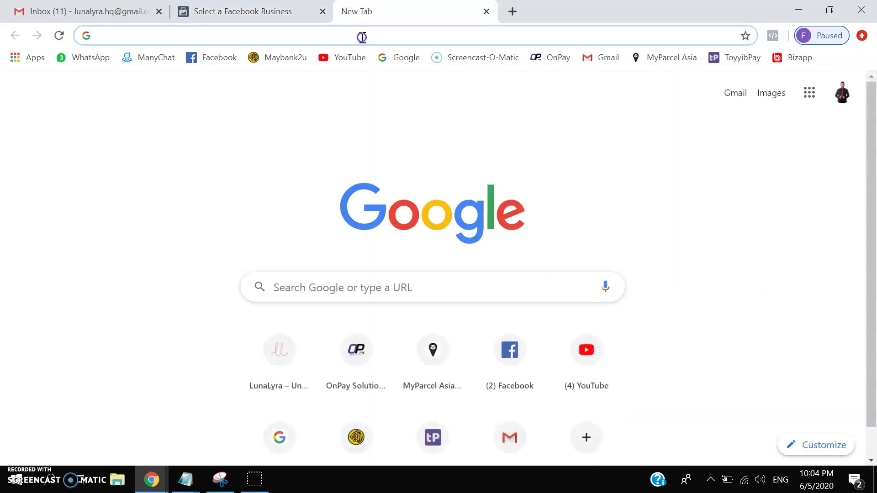
- Load lunalyraofficial.com, copy its web address, and close that tab
text(Lunalyraofficial.com)
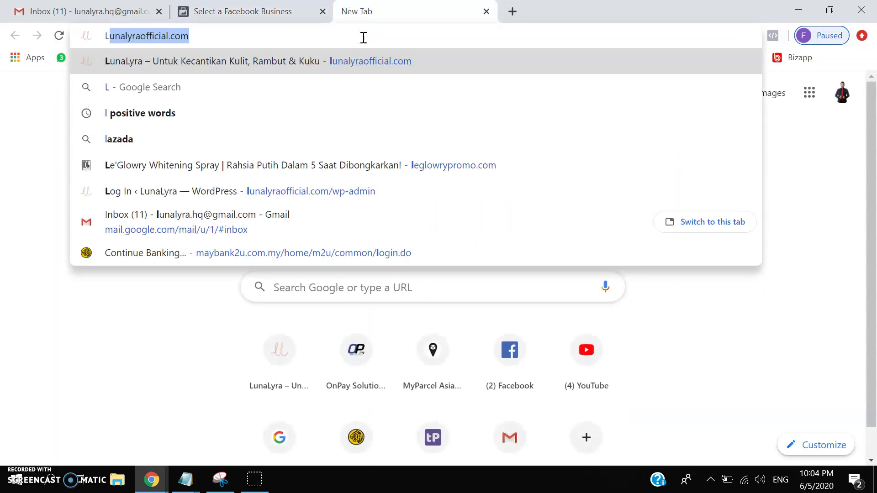
key(Return)
click(224, 37)
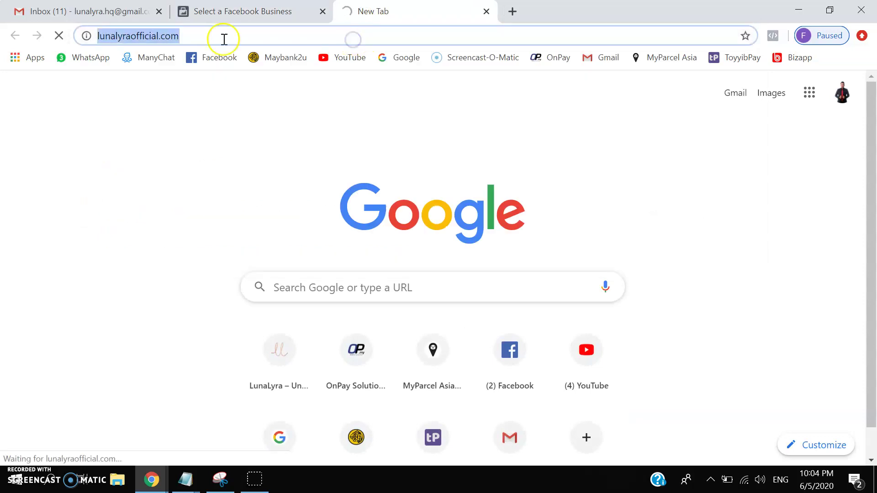
right_click(153, 36)
click(192, 108)
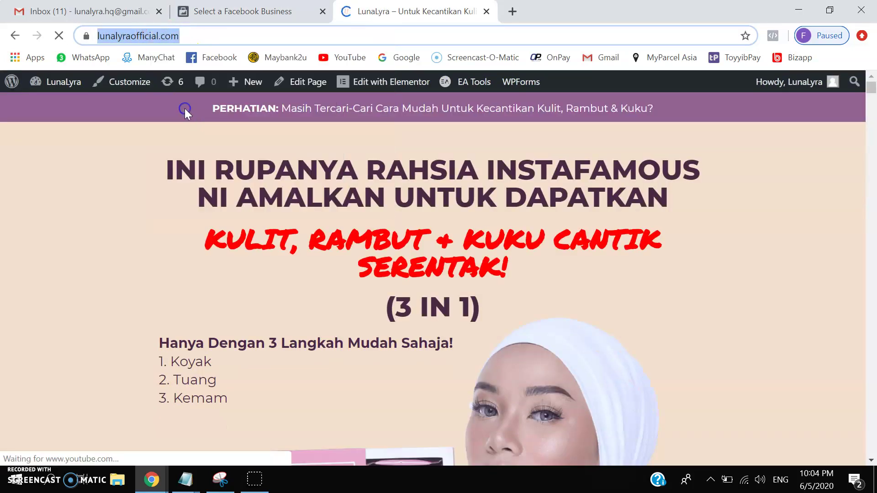
click(486, 11)
click(376, 389)
right_click(375, 389)
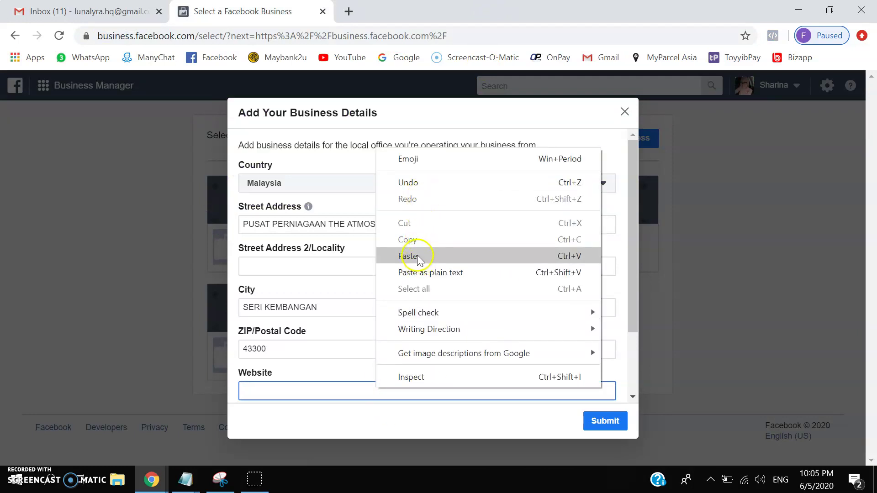
- Paste the lunalyraofficial.com address into Website and submit the business details
click(413, 255)
click(390, 416)
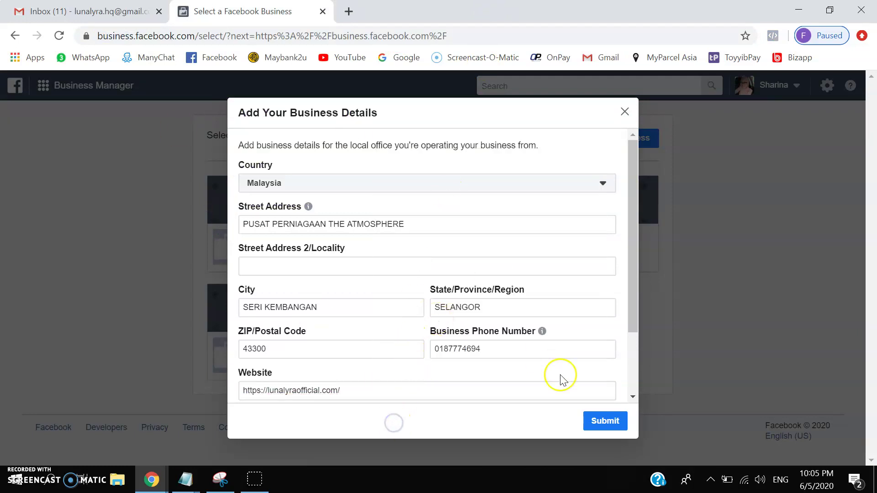
scroll(612, 367, down, 3)
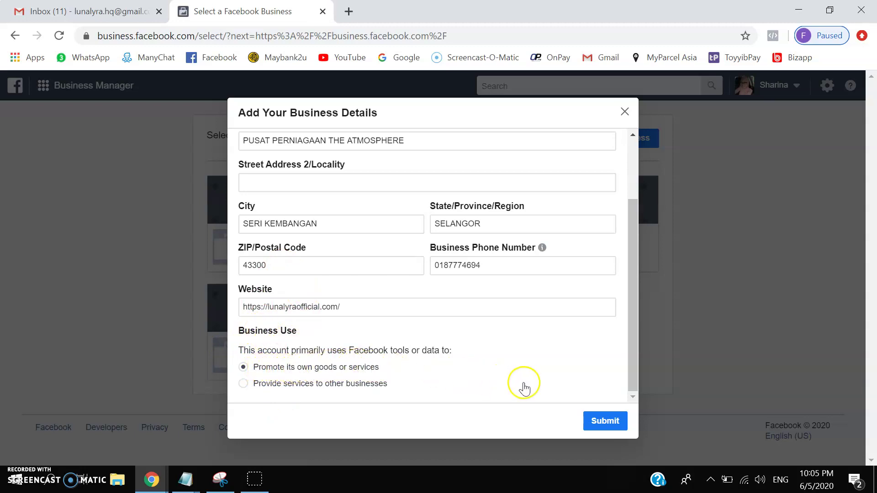
click(598, 427)
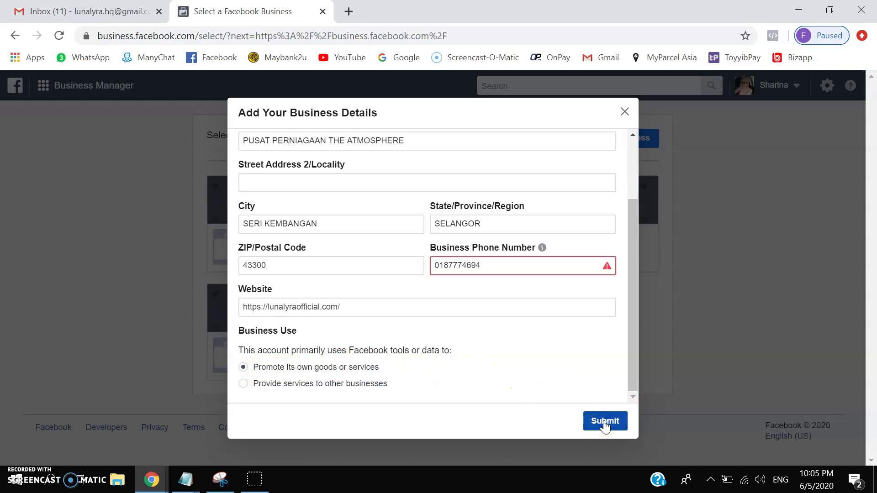
- Prefix the phone number with country code 6, resubmit, and acknowledge the business-created message
click(434, 265)
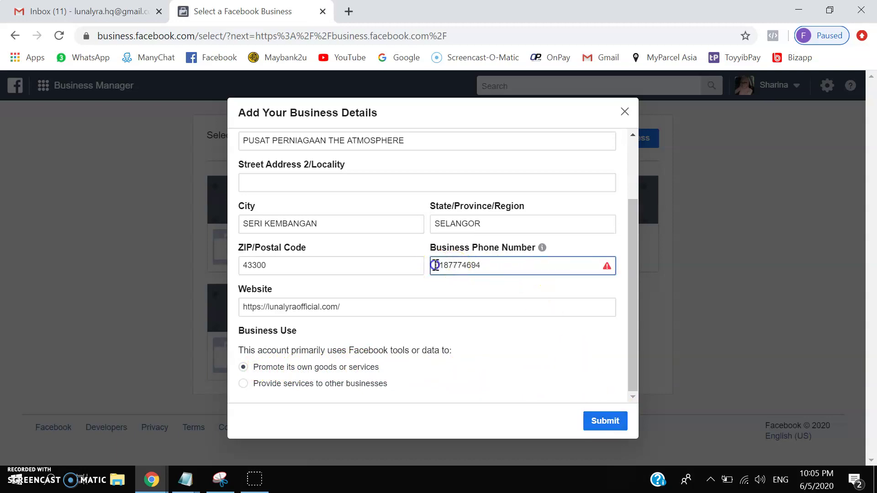
text(6)
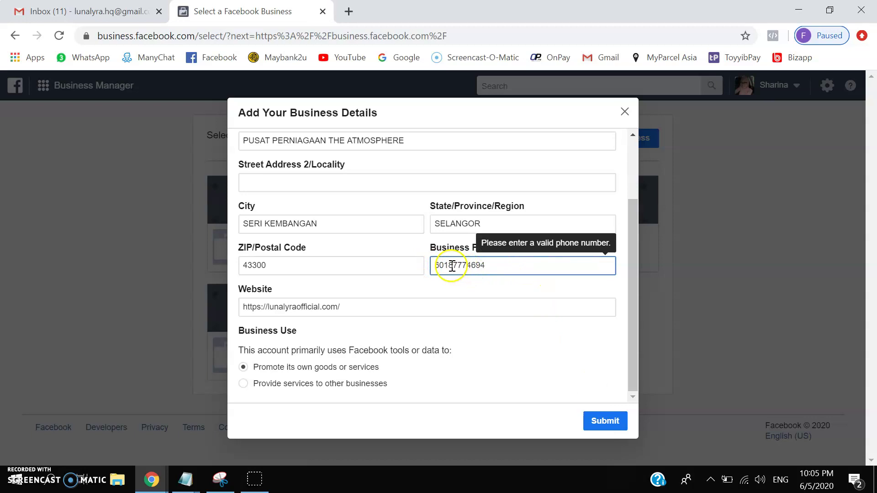
click(517, 283)
click(604, 423)
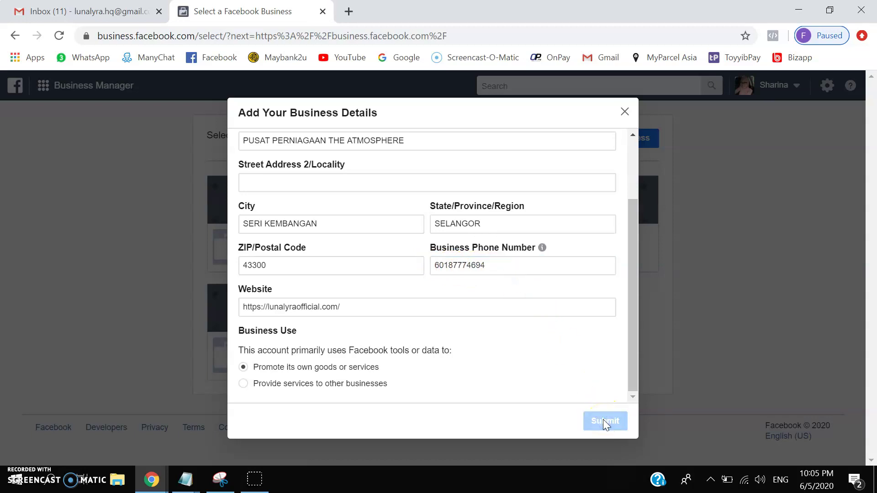
click(576, 419)
click(514, 379)
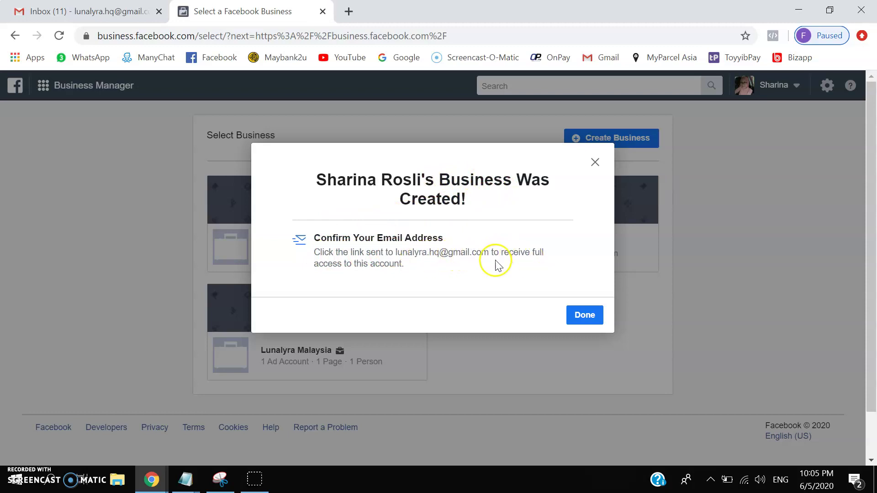
click(586, 321)
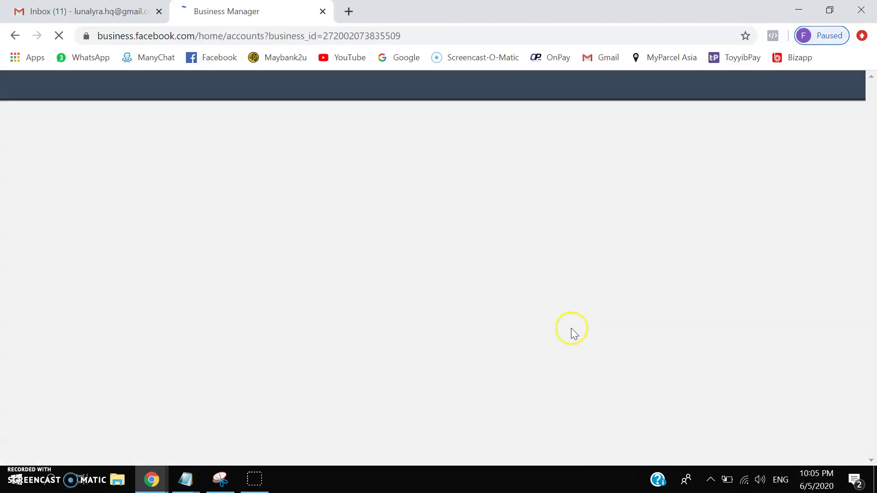
key(ctrl+1)
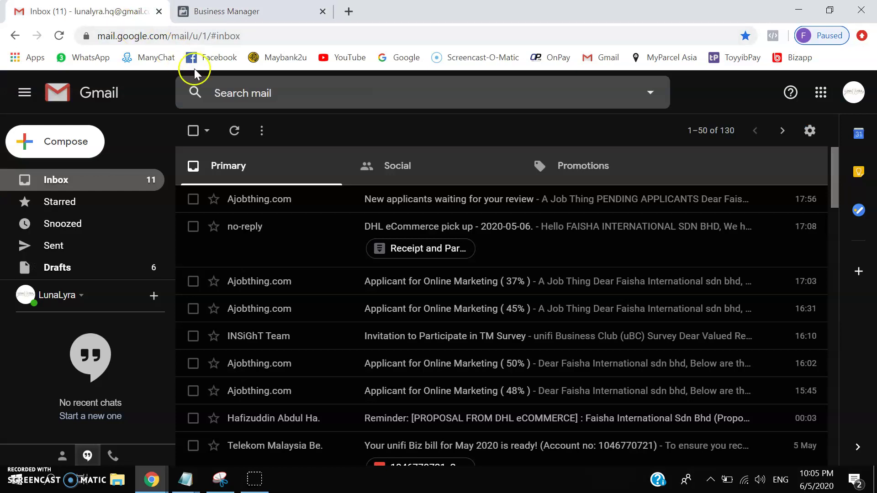
- Open Facebook's 'Confirm your business email address' message from Gmail's Social tab and confirm it
click(60, 36)
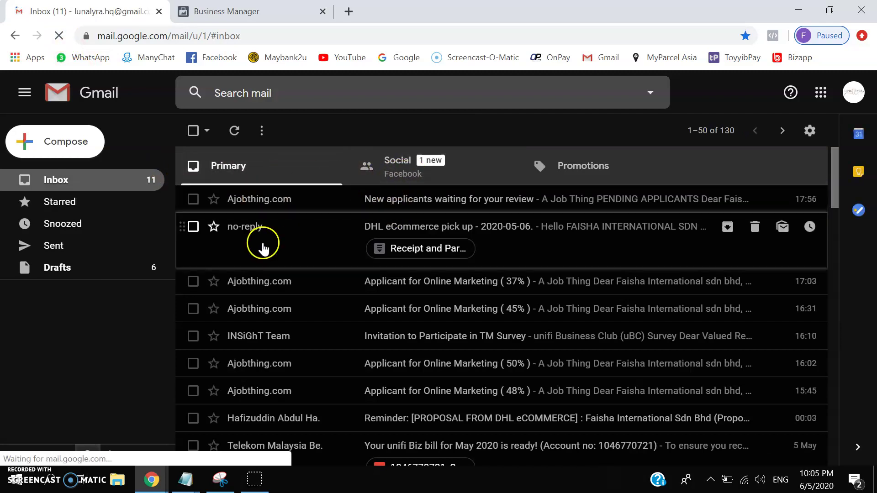
click(399, 158)
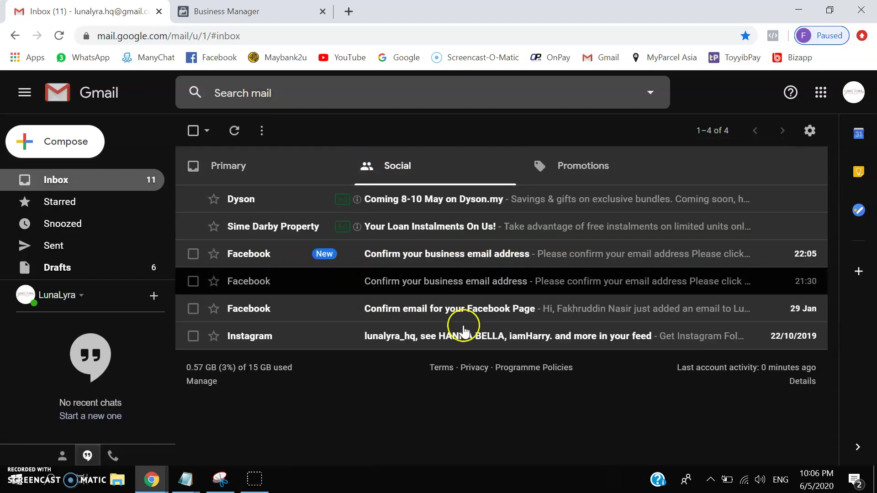
click(419, 255)
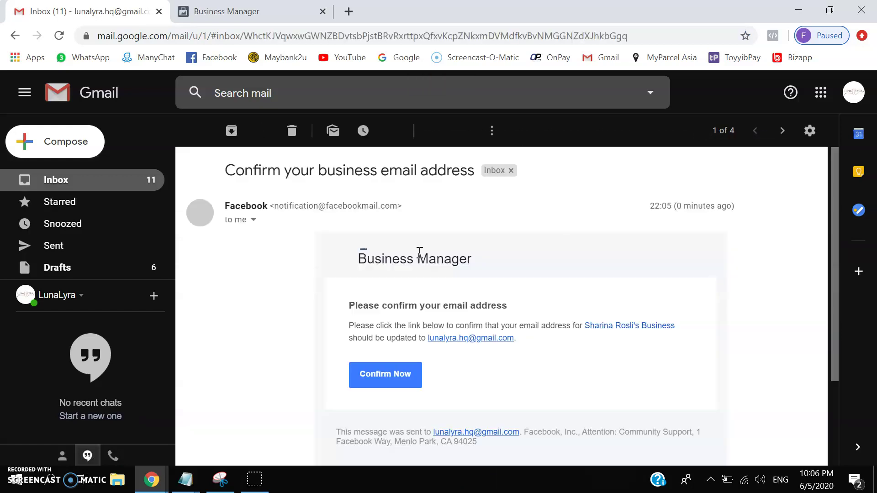
click(379, 383)
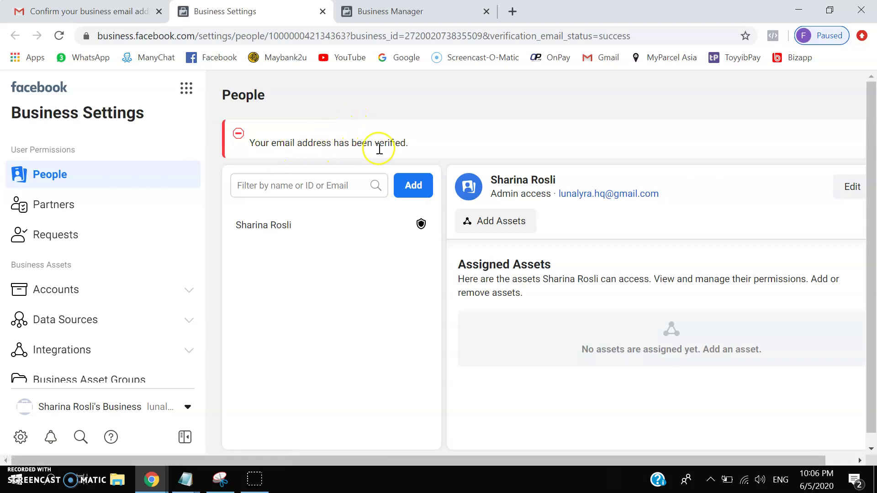
- Open Business Settings > Accounts > Ad Accounts and show the Add options
click(382, 14)
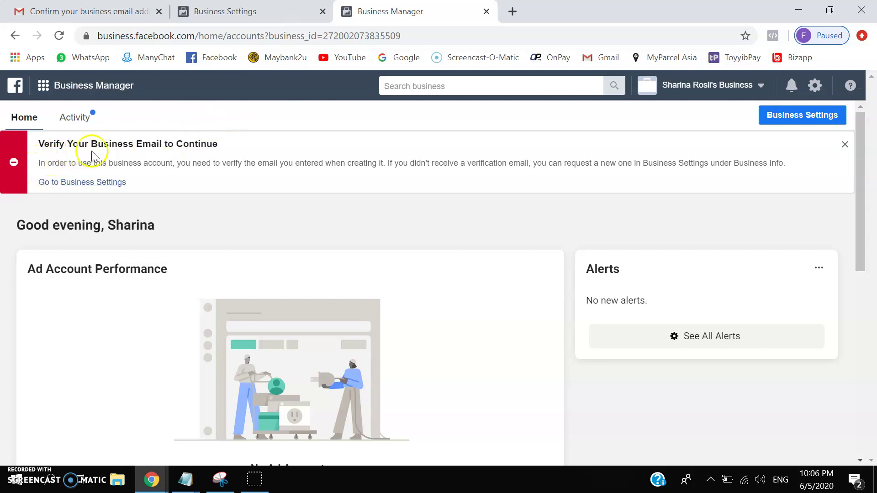
click(228, 12)
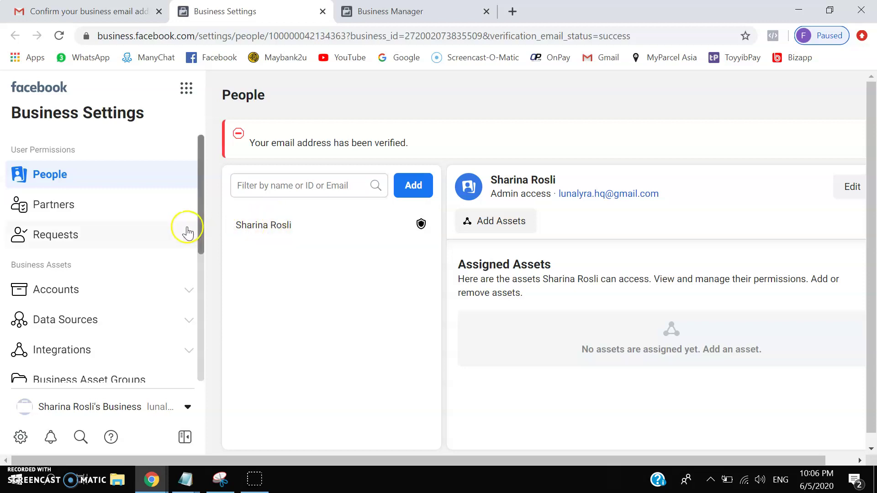
scroll(71, 290, down, 2)
scroll(97, 290, up, 2)
click(100, 291)
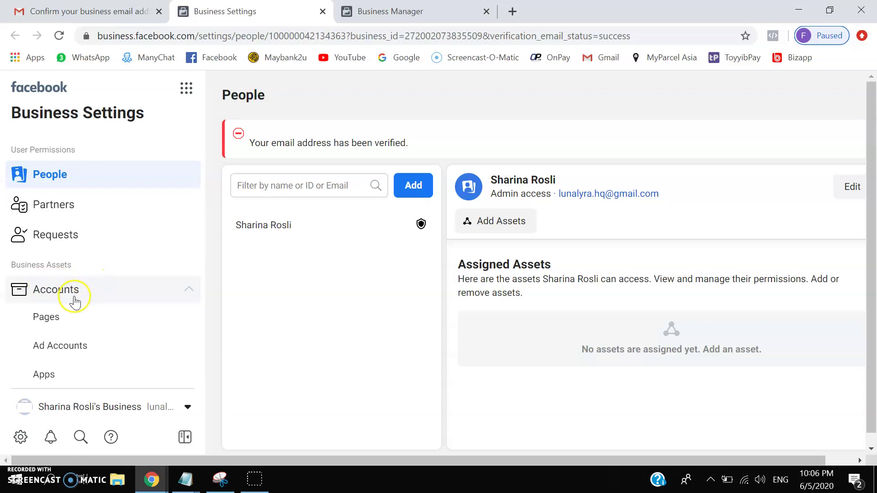
click(88, 349)
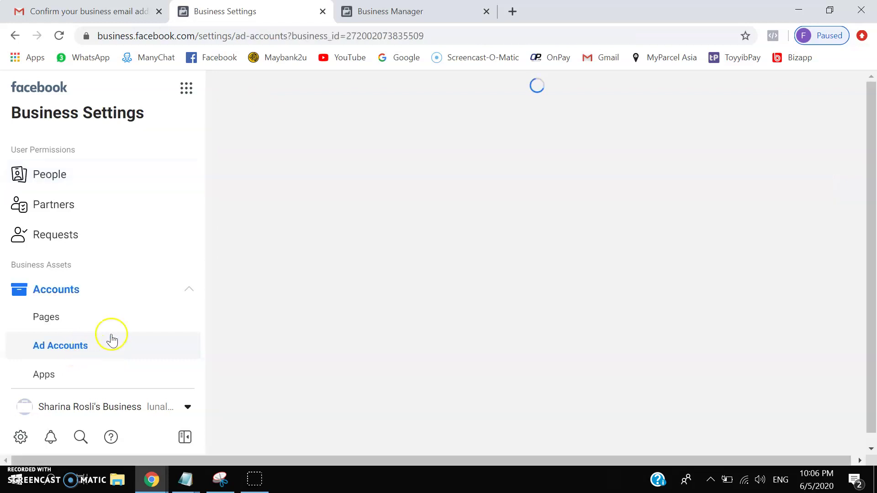
scroll(353, 264, down, 1)
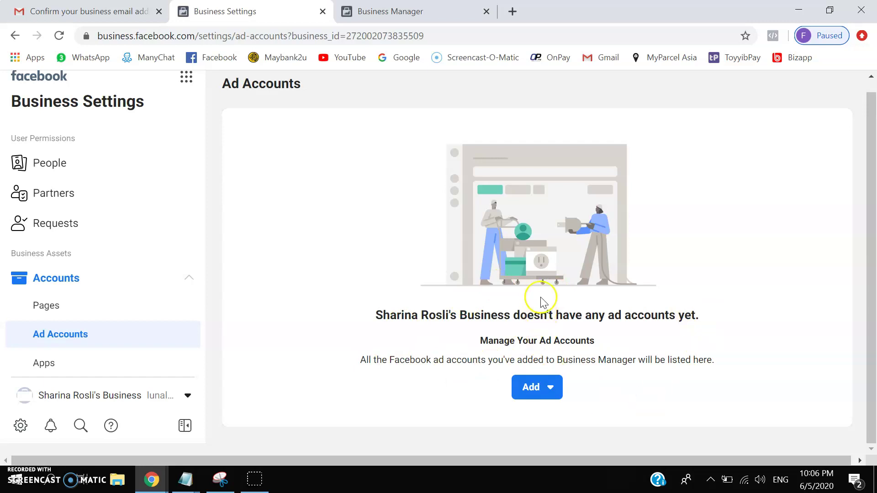
click(550, 389)
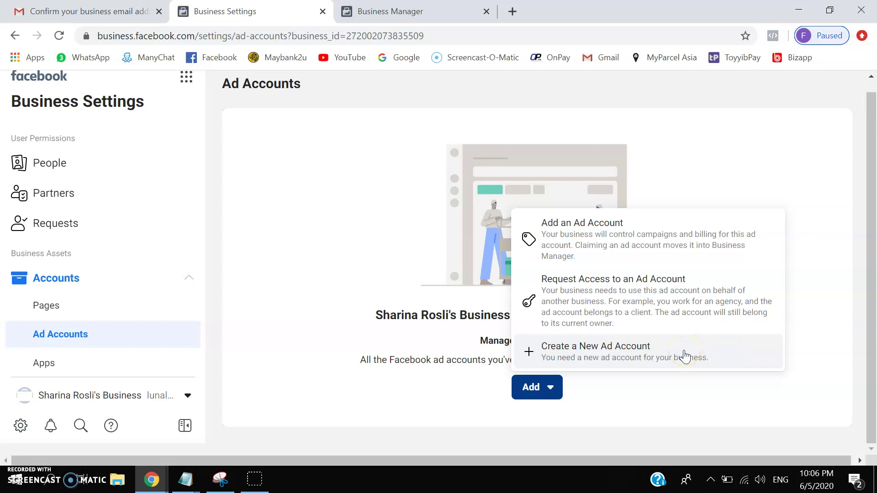
- Create a new ad account named after the business, on Kuala Lumpur time with MYR currency
click(684, 356)
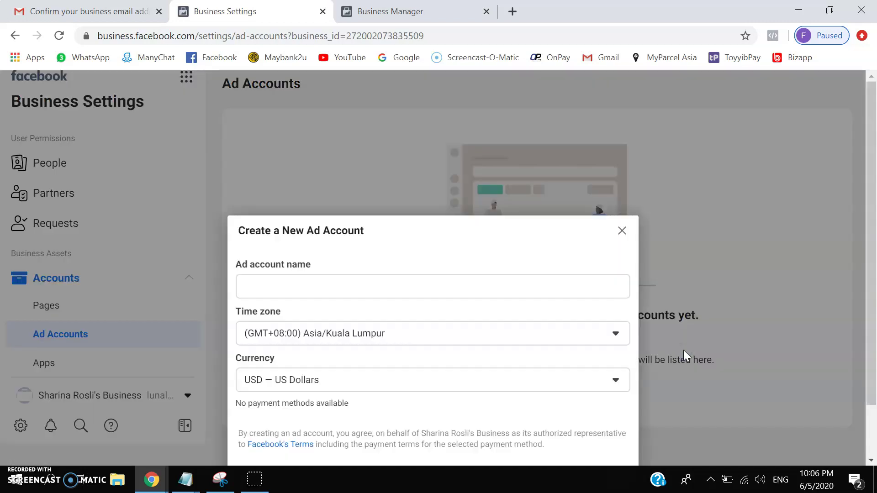
click(337, 225)
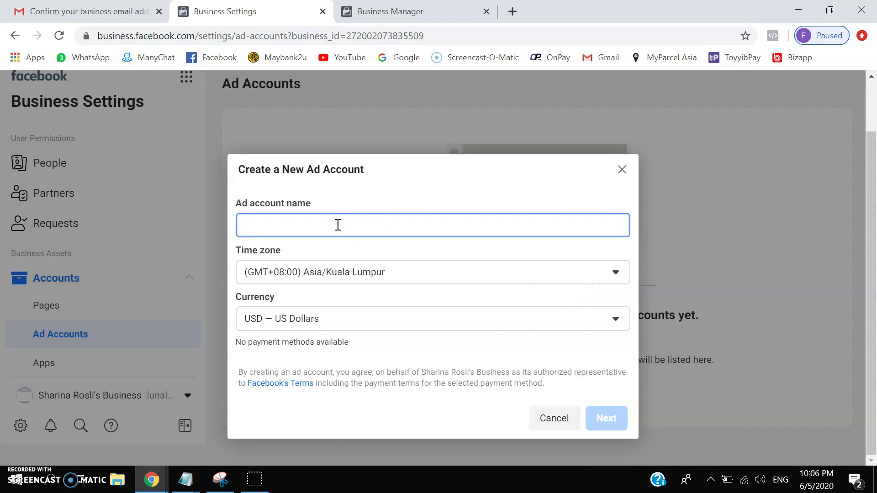
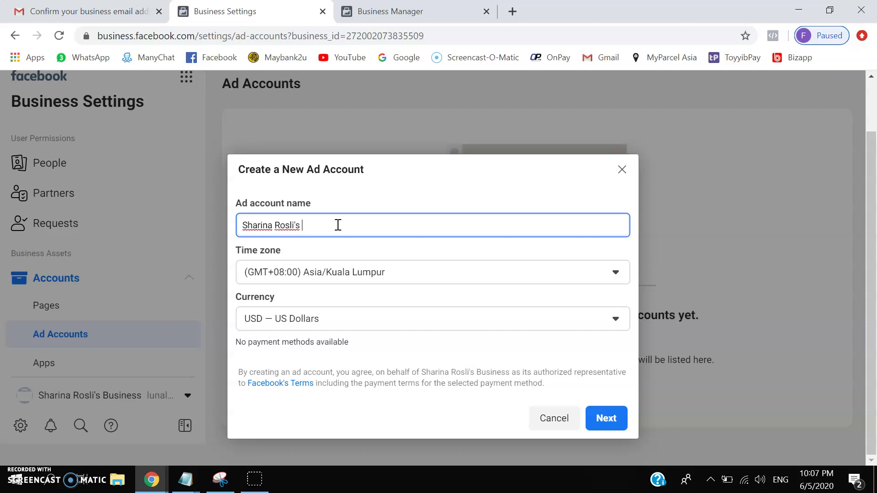
click(310, 248)
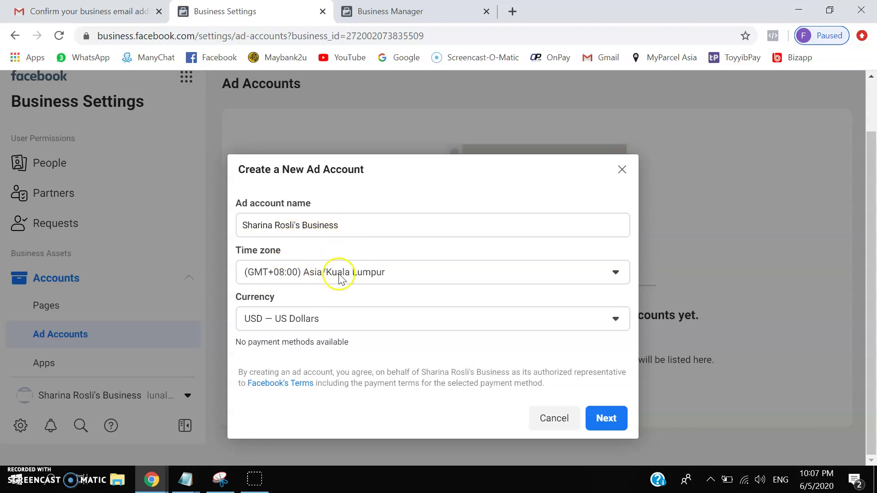
click(307, 318)
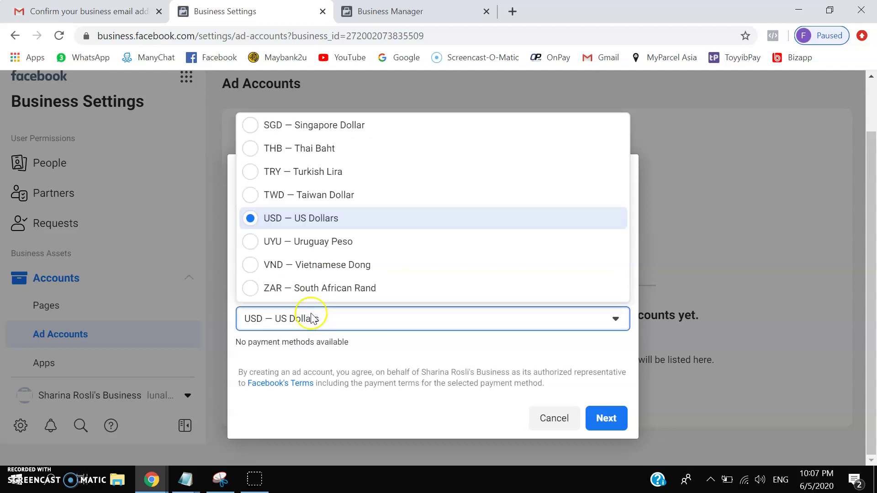
scroll(315, 233, up, 6)
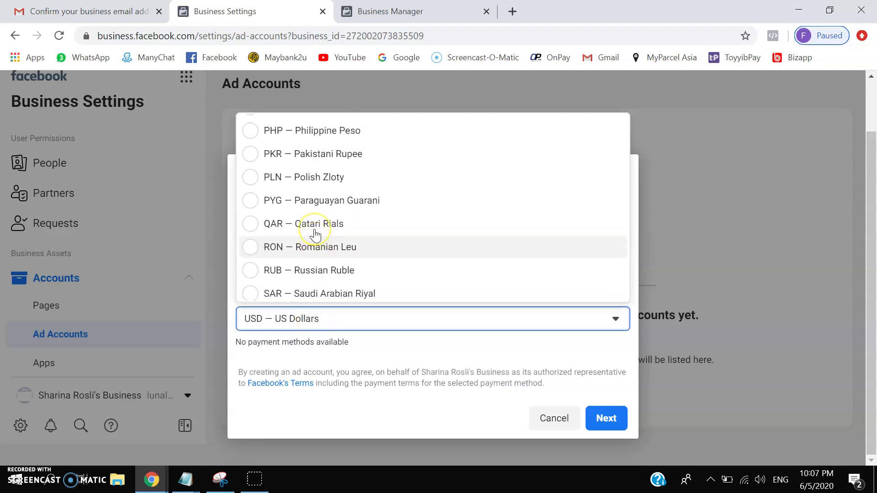
scroll(315, 231, up, 3)
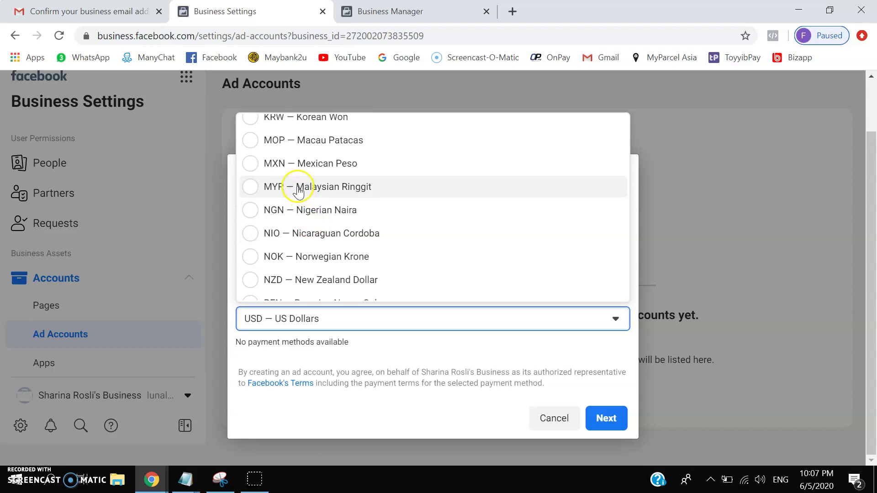
click(297, 187)
click(305, 192)
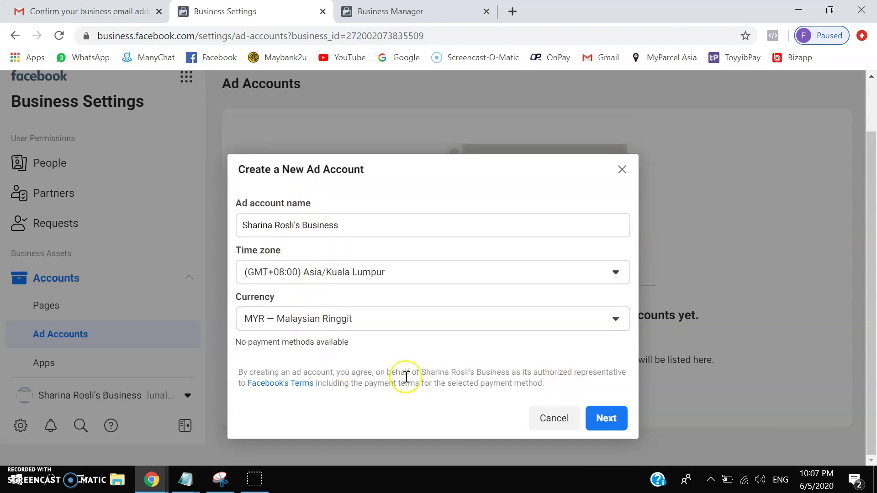
click(608, 418)
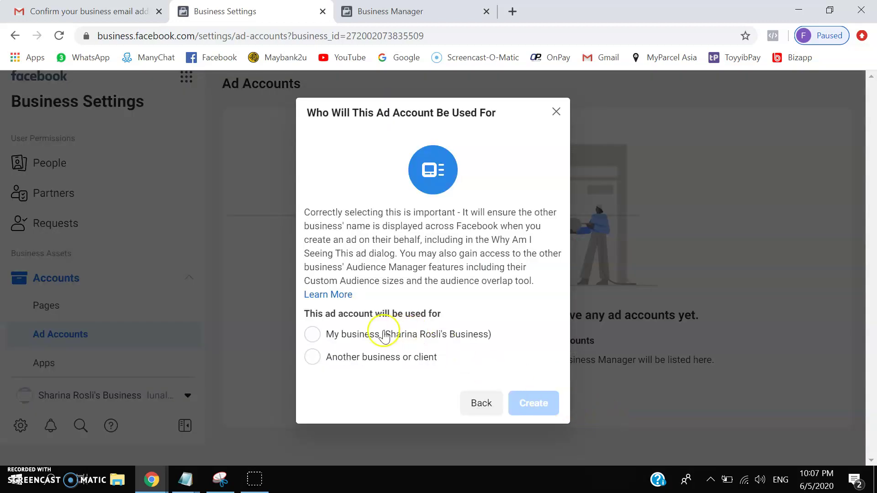
- Mark the ad account as for your own business, create it, and select yourself
click(313, 335)
click(534, 404)
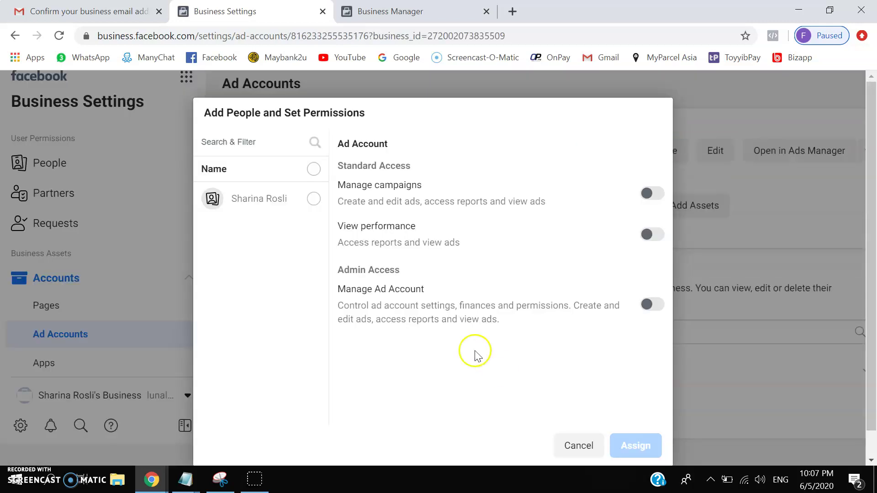
click(313, 199)
click(274, 203)
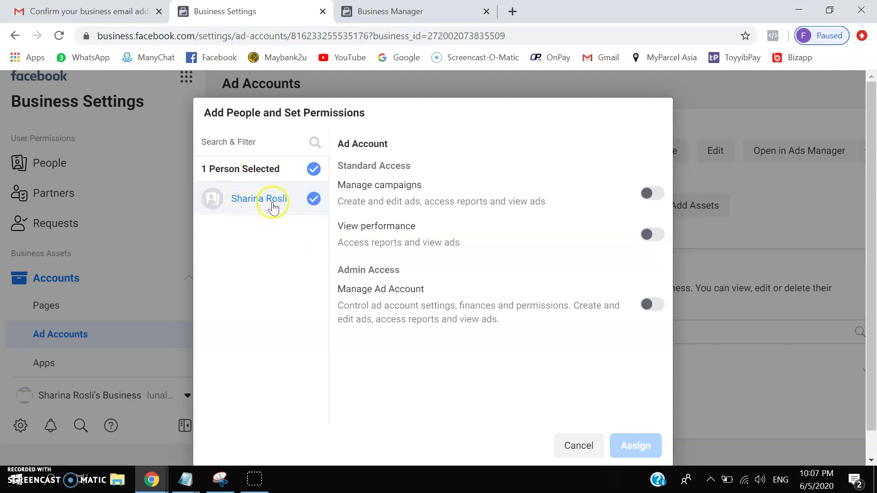
- Grant yourself campaign and full Manage Ad Account permissions and close the confirmation
click(651, 197)
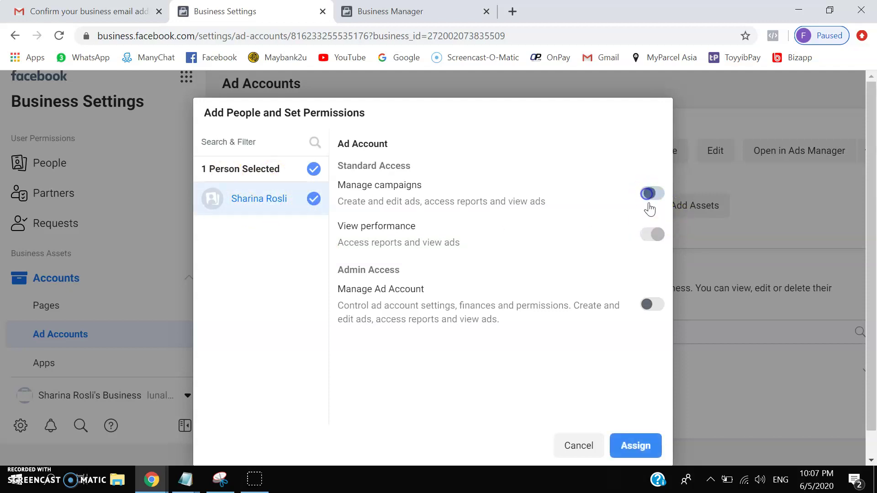
click(651, 301)
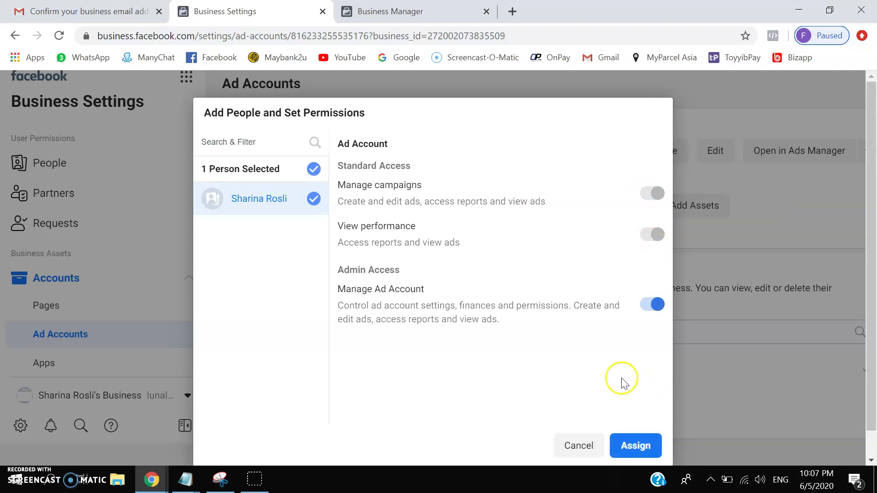
scroll(621, 378, down, 1)
click(634, 419)
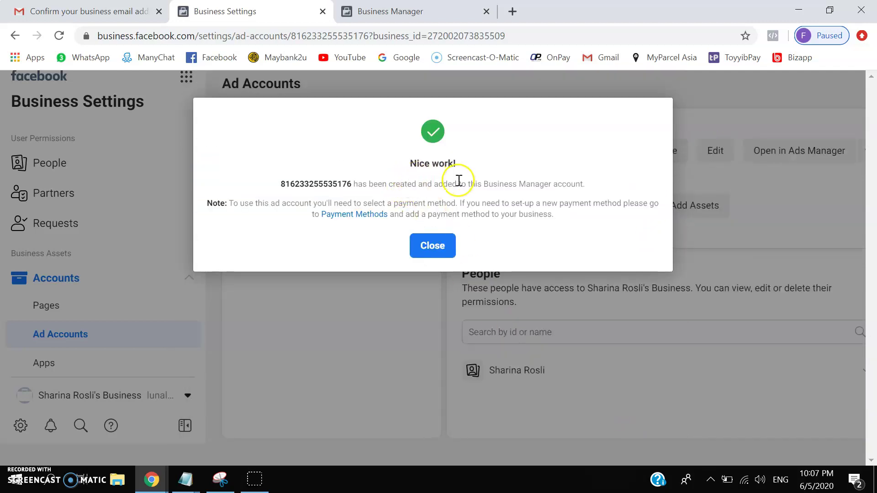
click(430, 249)
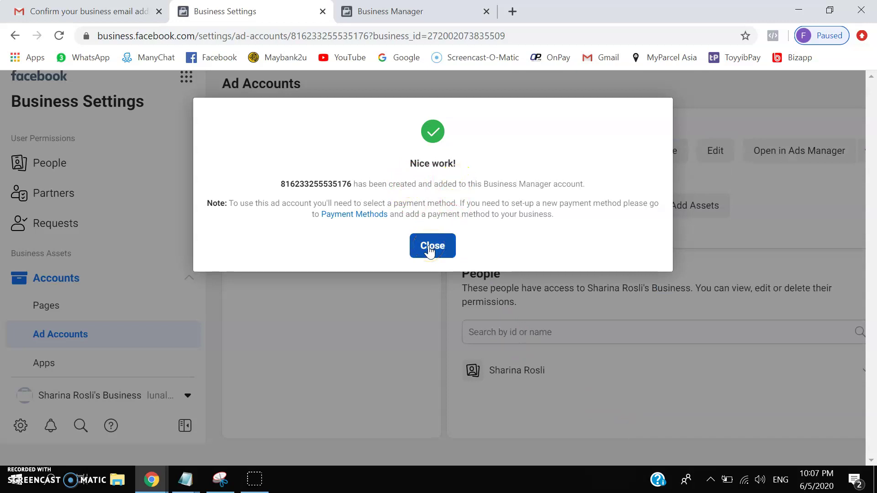
click(429, 251)
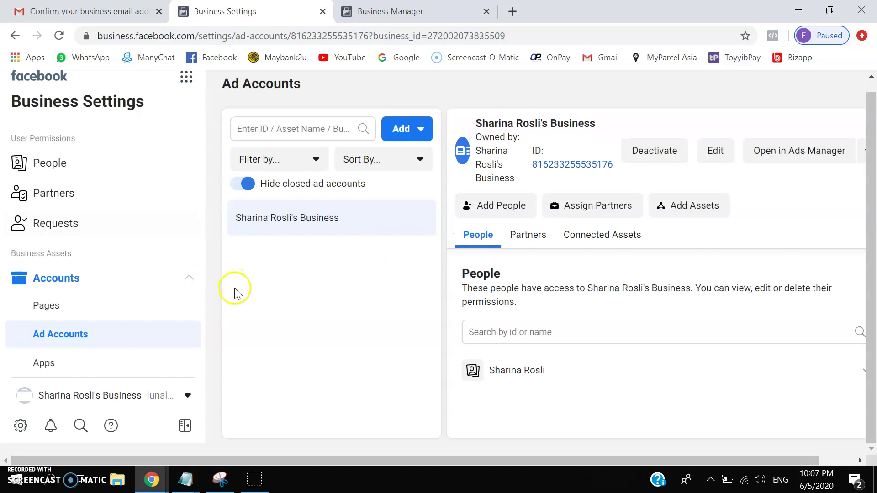
scroll(112, 284, down, 3)
scroll(112, 284, up, 3)
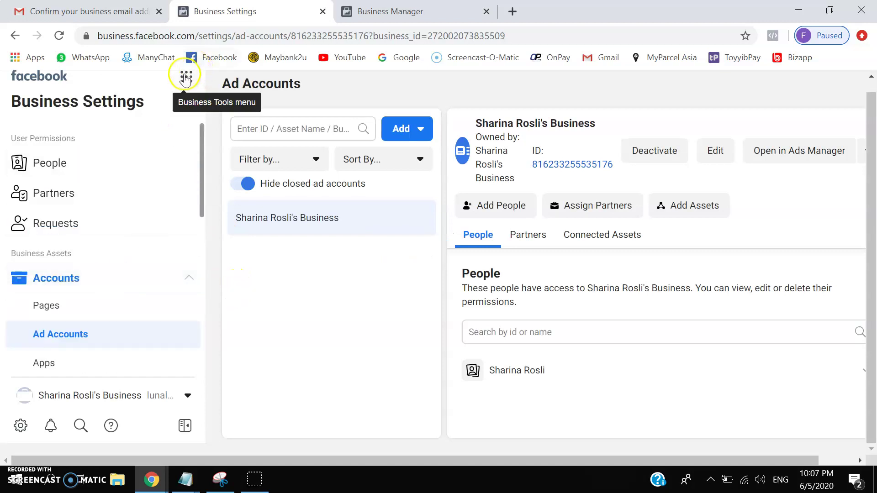
click(186, 77)
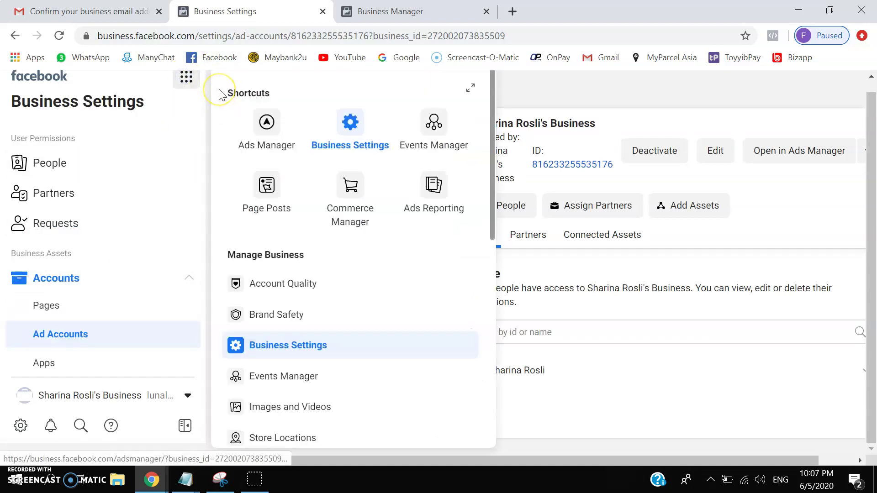
- Open Ads Manager on the new ad account's empty Campaigns page and check the business switcher
click(264, 127)
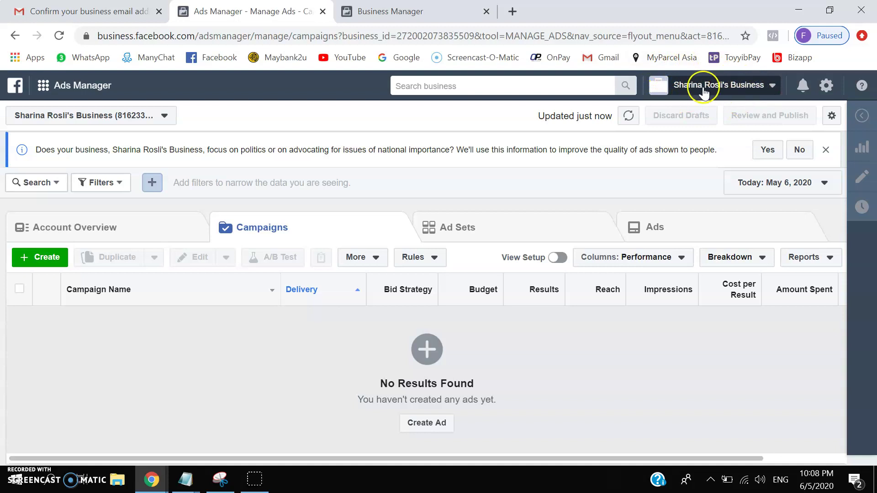
click(772, 87)
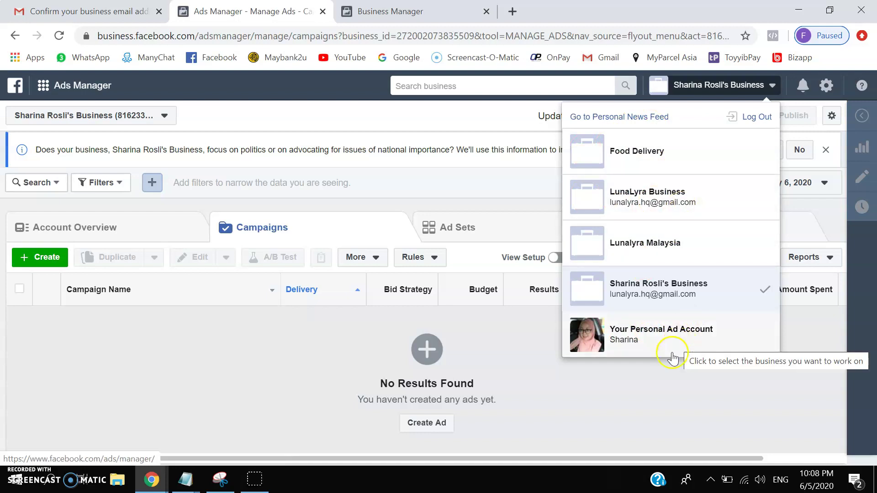
click(665, 392)
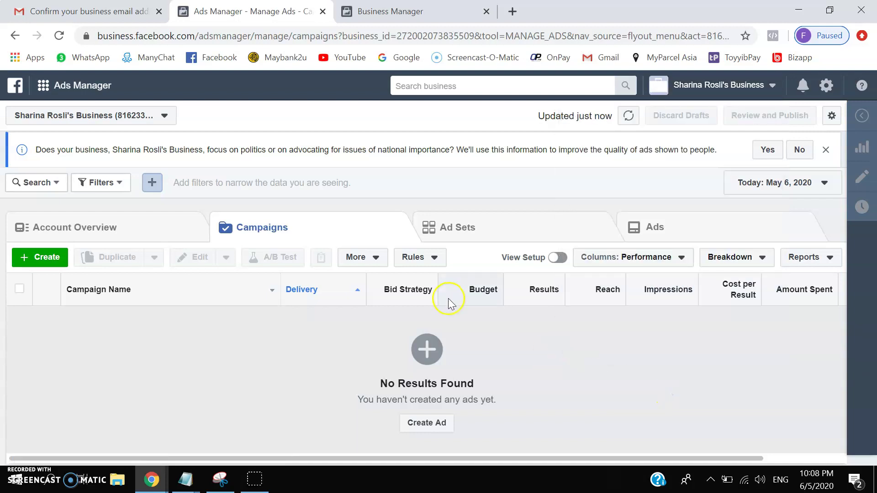